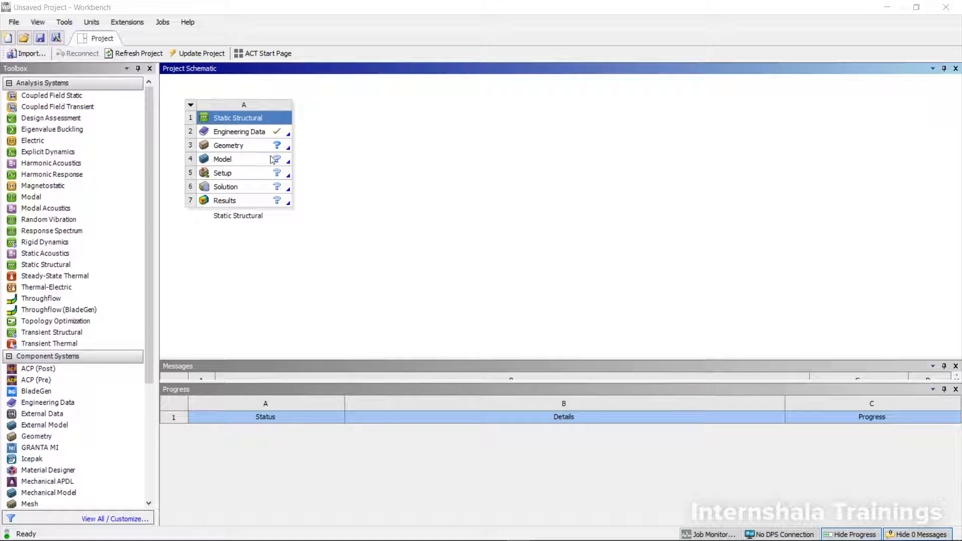
# - Import the geometry file contact-2.x_b into the Static Structural system
pyautogui.click(246, 147)
pyautogui.rightClick(246, 147)
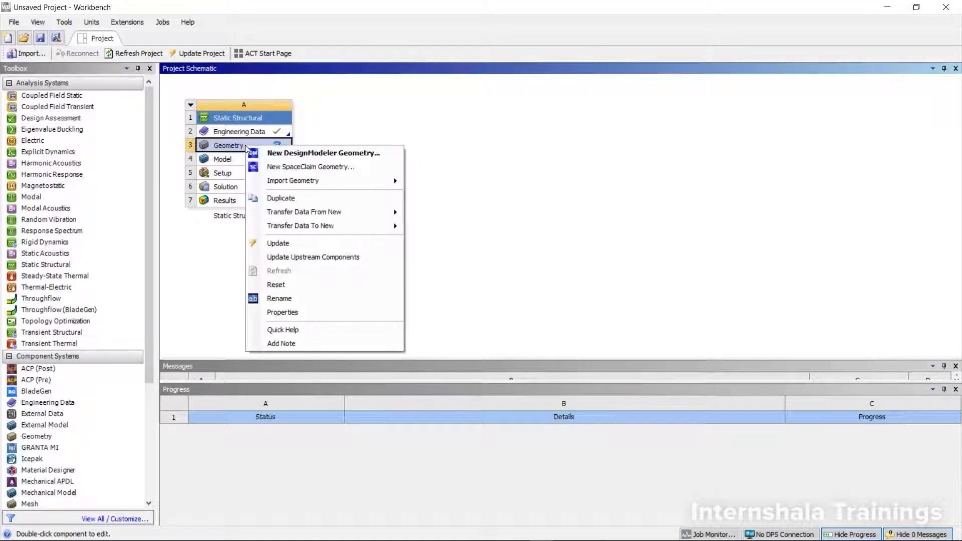
pyautogui.moveTo(293, 181)
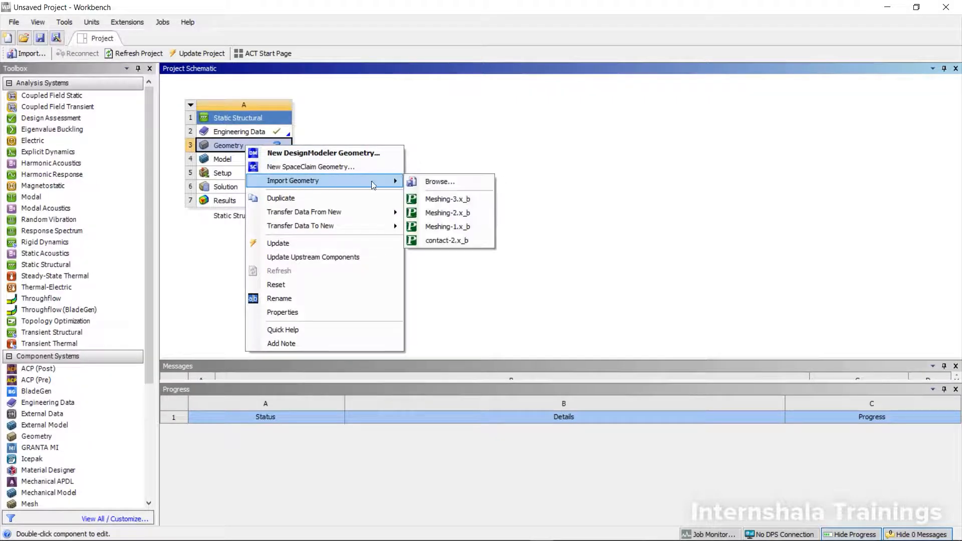
pyautogui.click(439, 183)
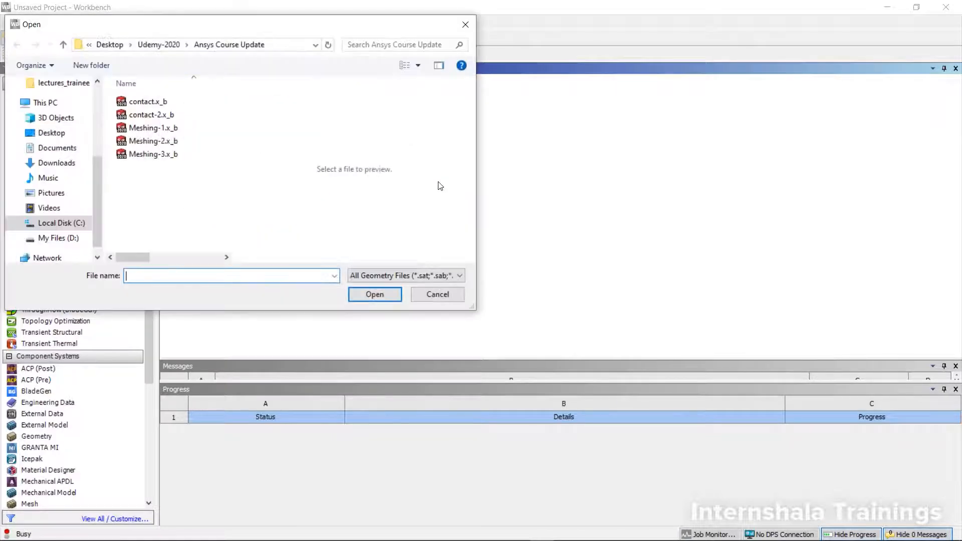
pyautogui.click(173, 116)
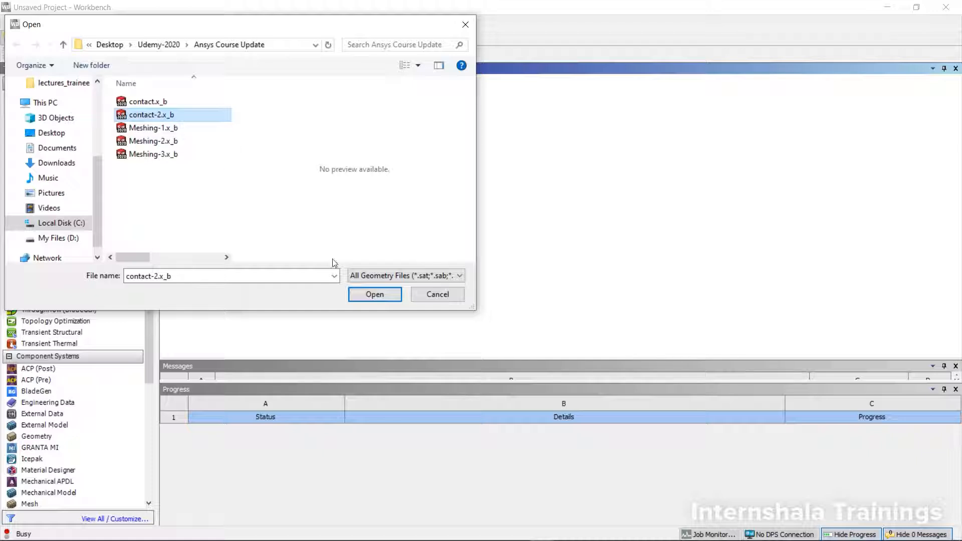
pyautogui.click(362, 294)
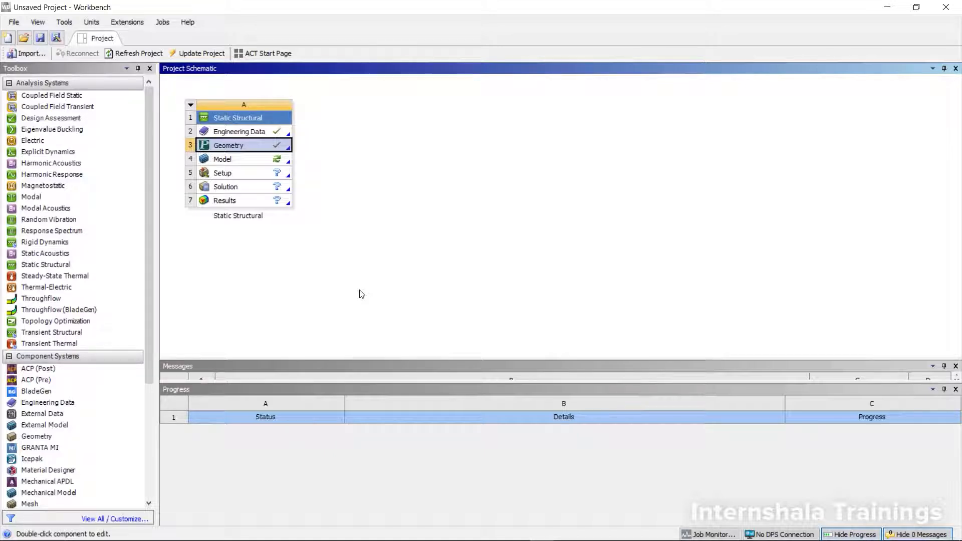
# - Open the Static Structural model in Mechanical and examine the plate and pin assembly from several angles
pyautogui.doubleClick(246, 165)
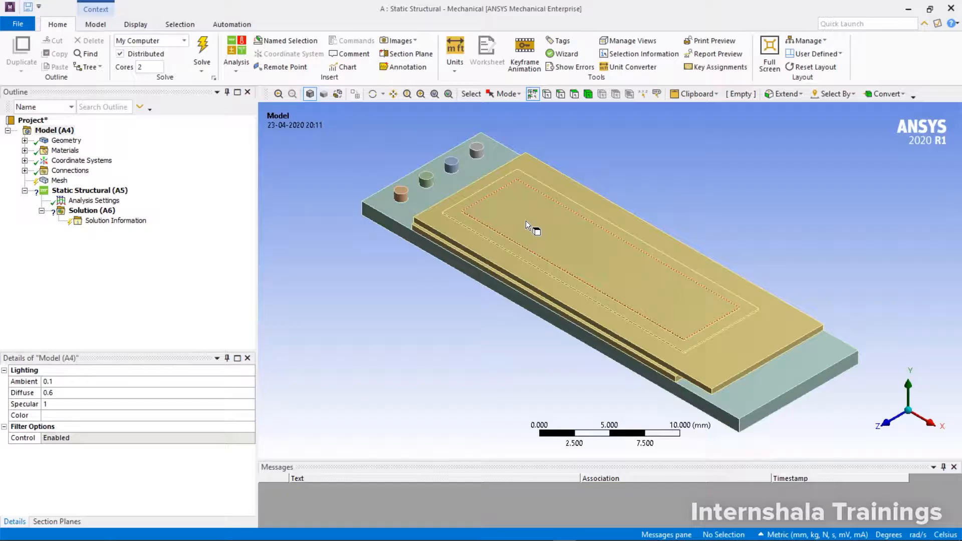
pyautogui.moveTo(525, 221); pyautogui.dragTo(551, 255, button='middle')
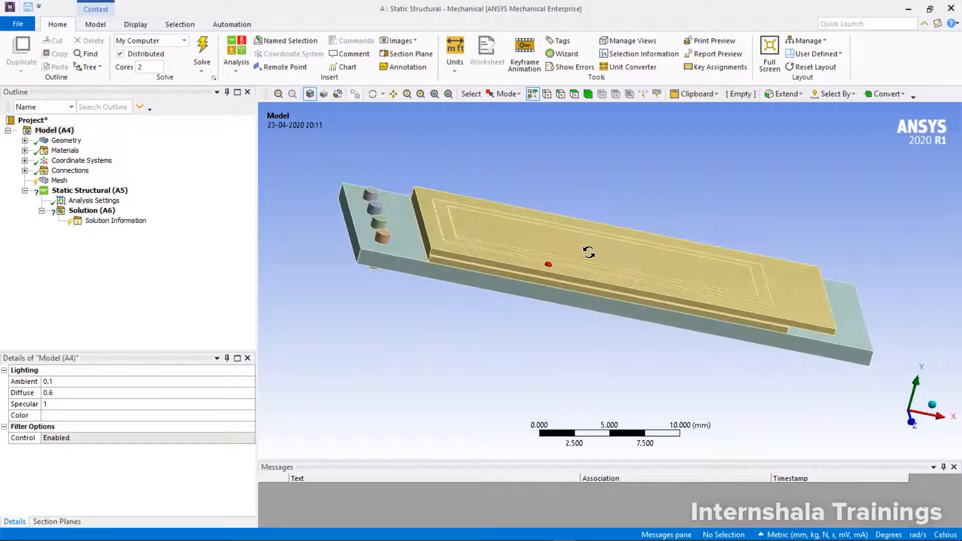
pyautogui.moveTo(458, 235); pyautogui.dragTo(422, 257, button='middle')
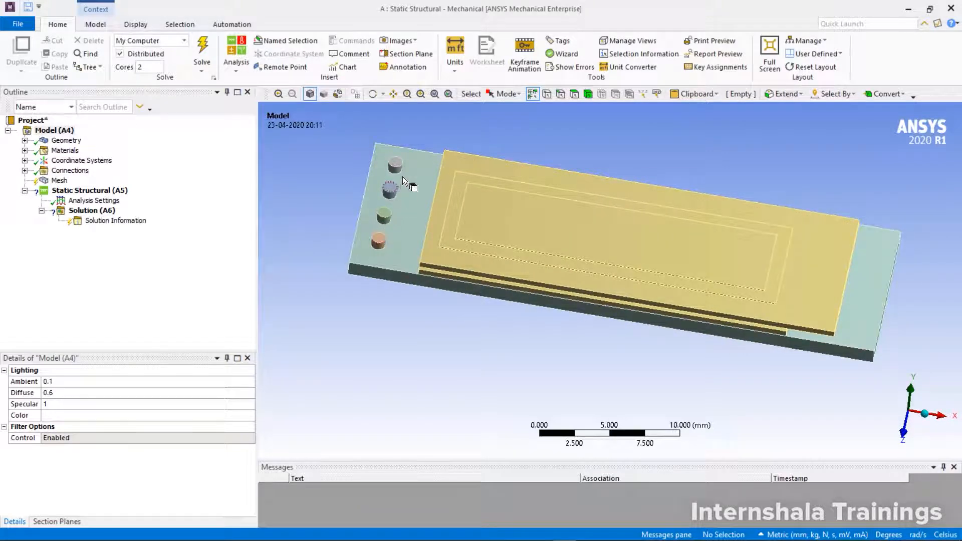
pyautogui.moveTo(548, 223); pyautogui.dragTo(611, 229, button='middle')
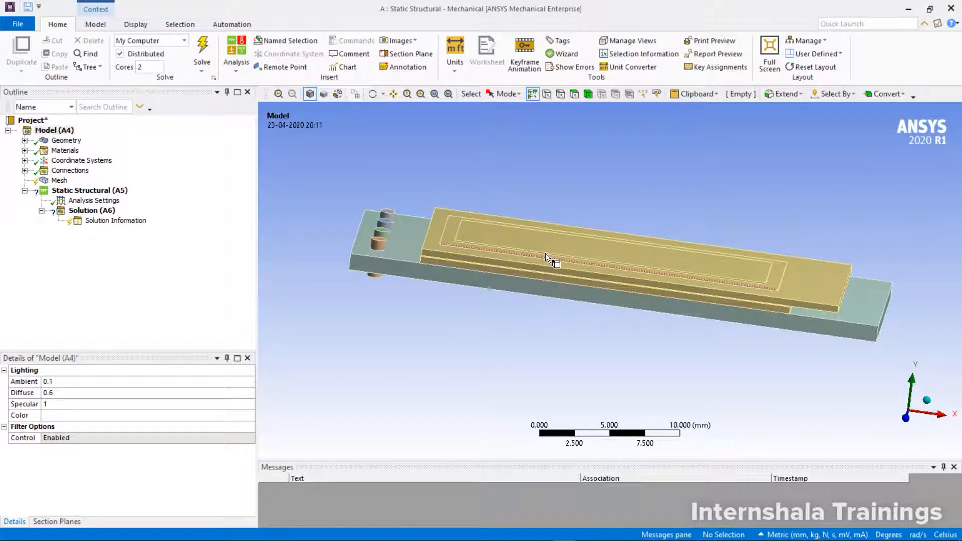
pyautogui.moveTo(545, 254)
pyautogui.mouseDown(button='middle')
pyautogui.moveTo(546, 290)
pyautogui.moveTo(468, 272)
pyautogui.mouseUp(button='middle')
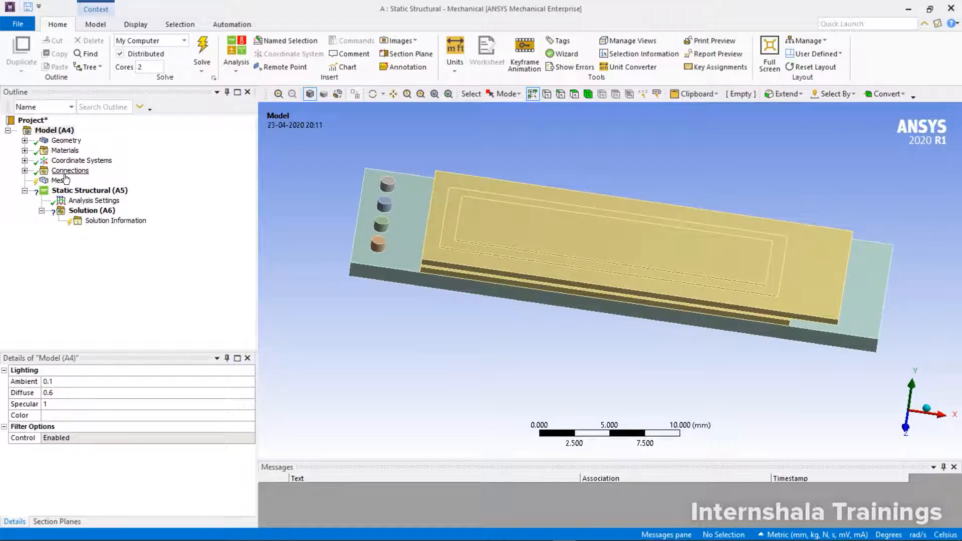
# - Expand the contacts under Connections and review each of the five contact regions in order
pyautogui.click(25, 171)
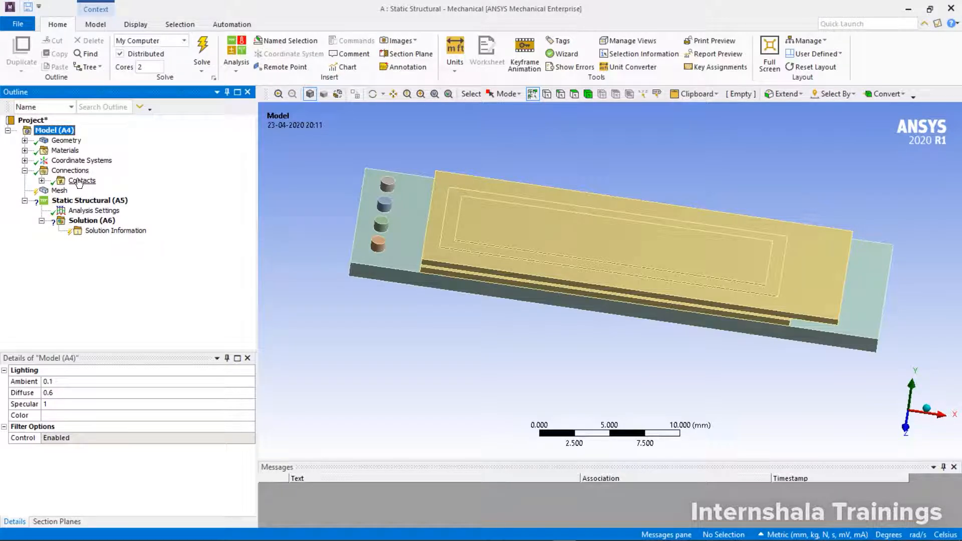
pyautogui.click(42, 182)
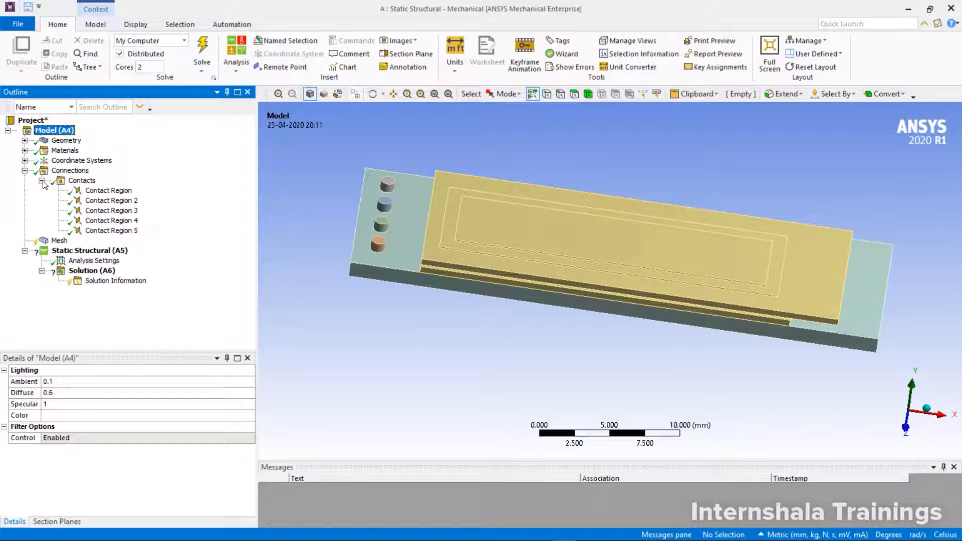
pyautogui.click(104, 191)
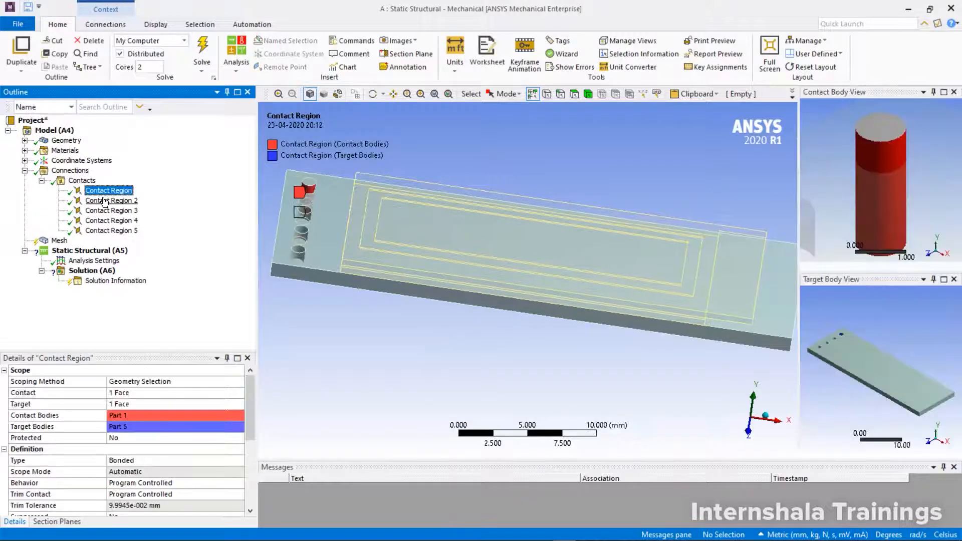
pyautogui.click(104, 202)
pyautogui.click(106, 211)
pyautogui.click(107, 221)
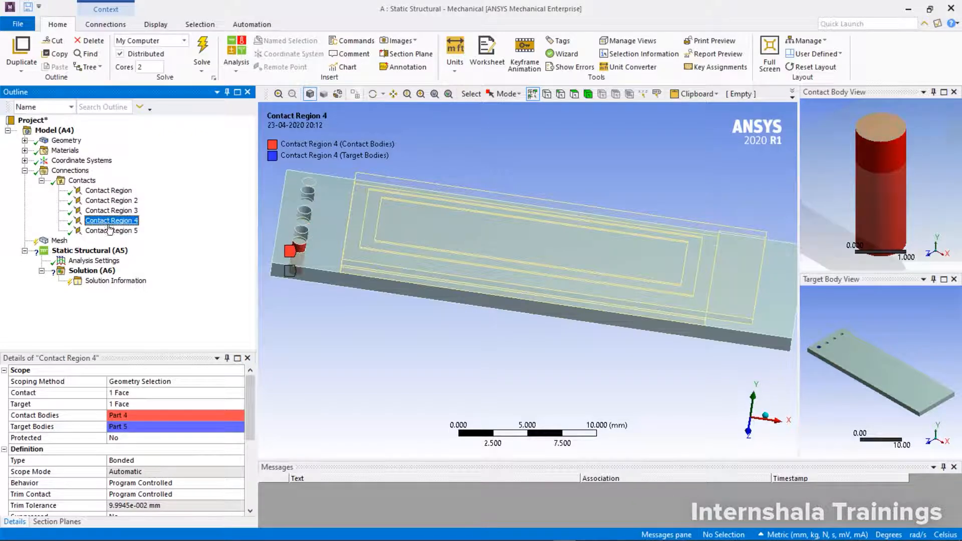
pyautogui.click(111, 231)
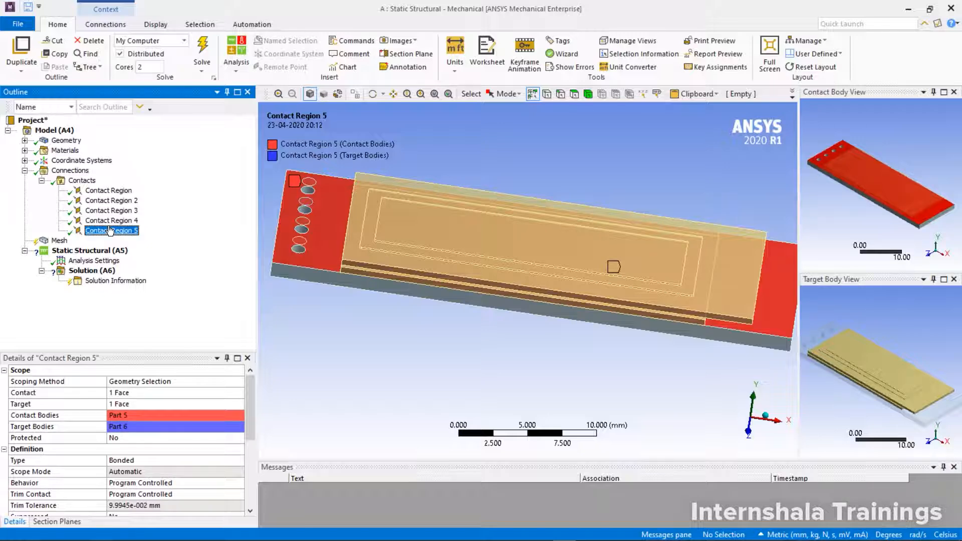
# - Inspect the first pin's contact and target bodies, enlarging the body views and magnifying the hole in the plate
pyautogui.click(109, 192)
pyautogui.click(110, 202)
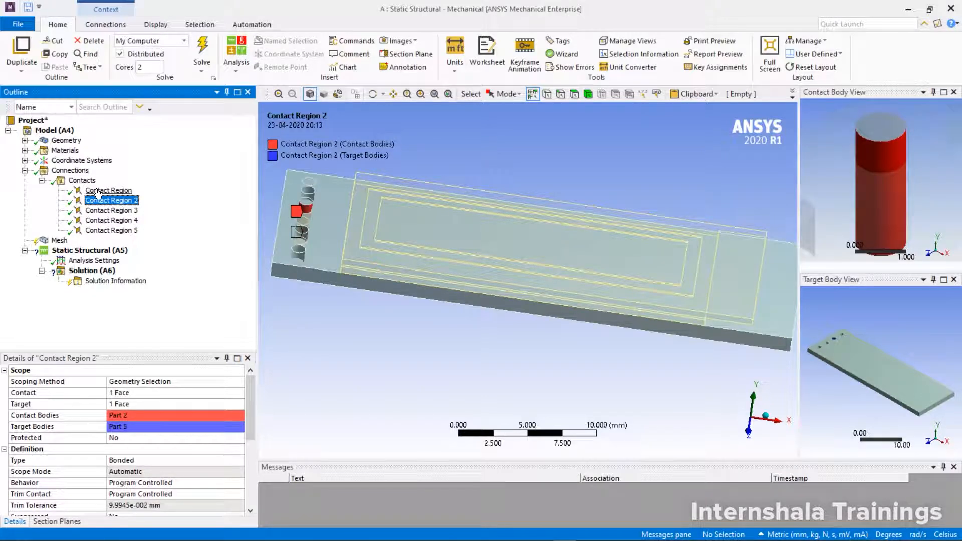
pyautogui.click(99, 193)
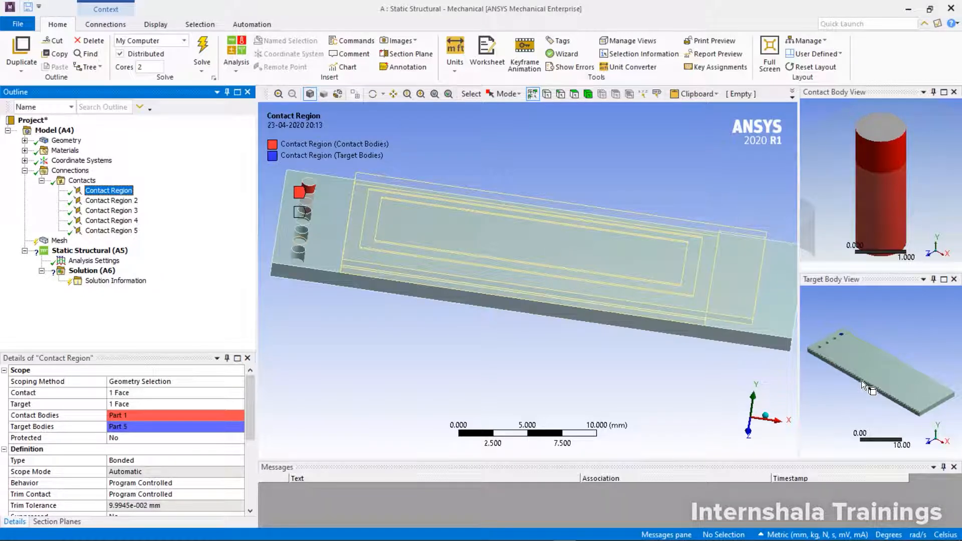
pyautogui.scroll(5, 861, 380)
pyautogui.moveTo(855, 341); pyautogui.dragTo(928, 362, button='middle')
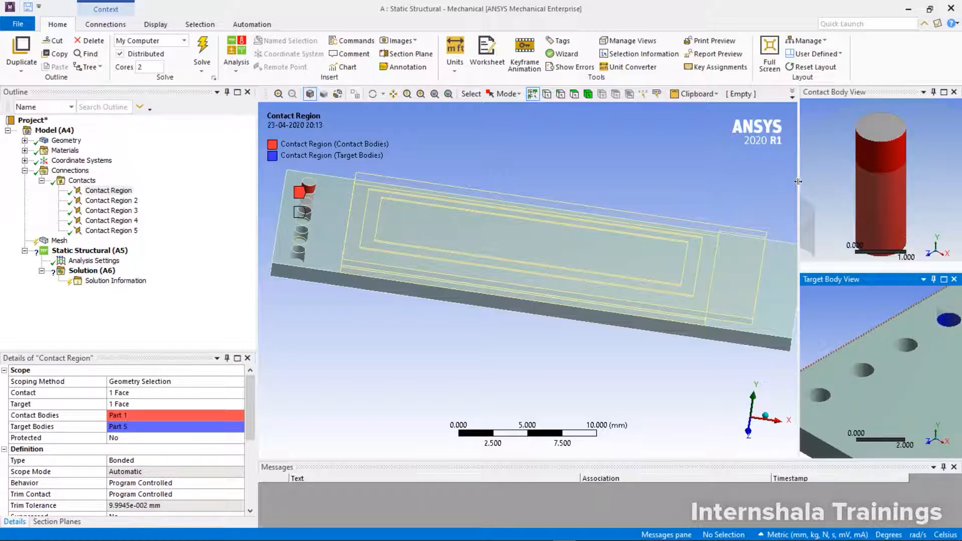
pyautogui.moveTo(799, 181); pyautogui.dragTo(622, 183)
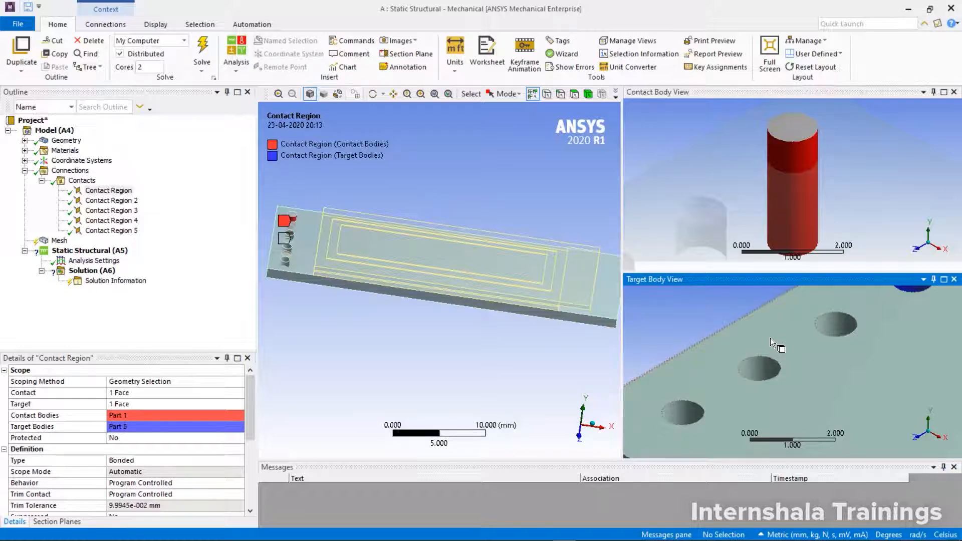
# - Examine the contact and target faces of Contact Region 5, including the underside of the target body
pyautogui.click(106, 232)
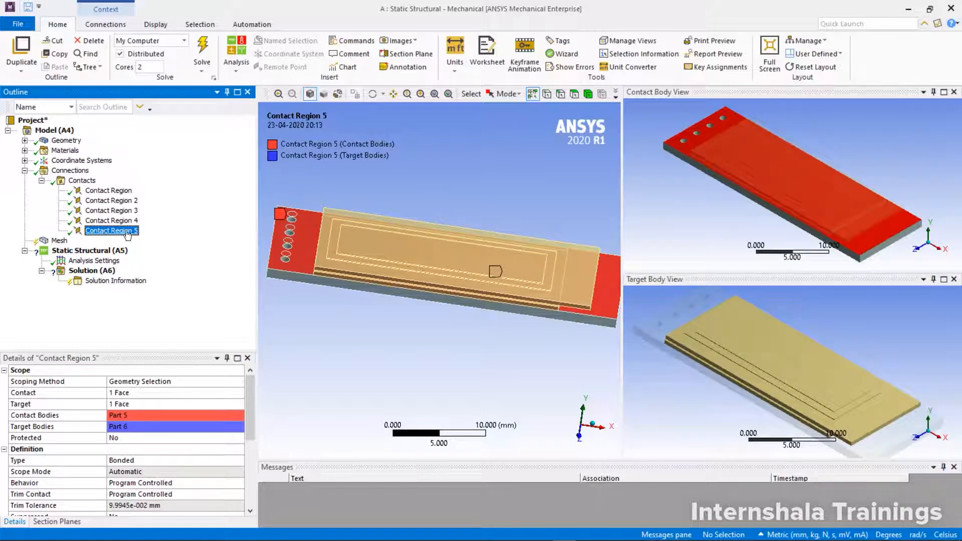
pyautogui.moveTo(353, 271); pyautogui.dragTo(386, 248, button='middle')
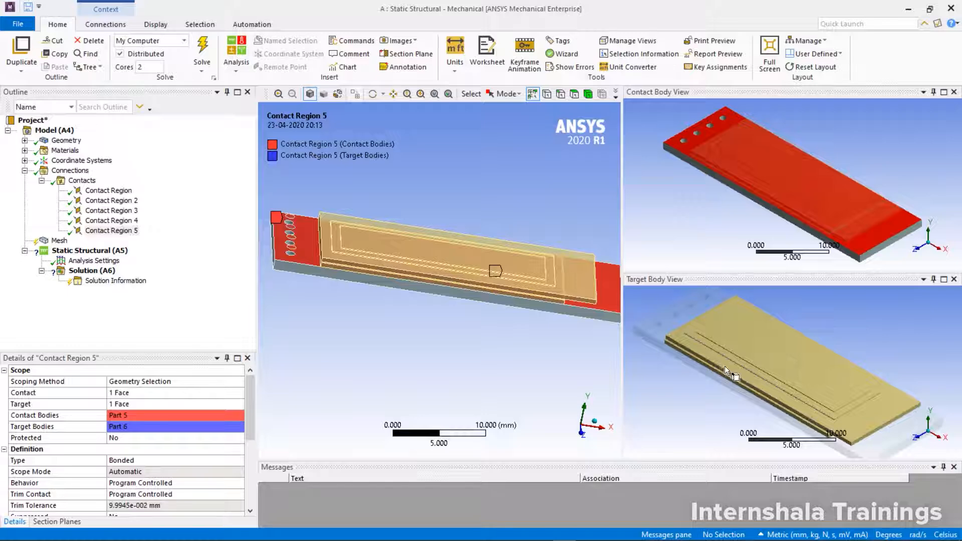
pyautogui.moveTo(725, 367); pyautogui.dragTo(730, 381, button='middle')
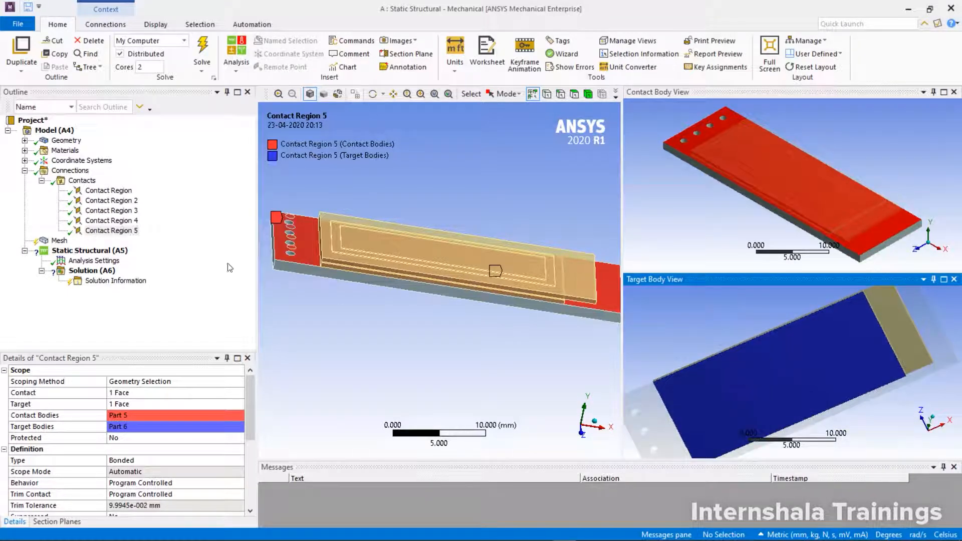
# - Review the four contact regions between the pins and the base plate
pyautogui.click(137, 223)
pyautogui.click(129, 212)
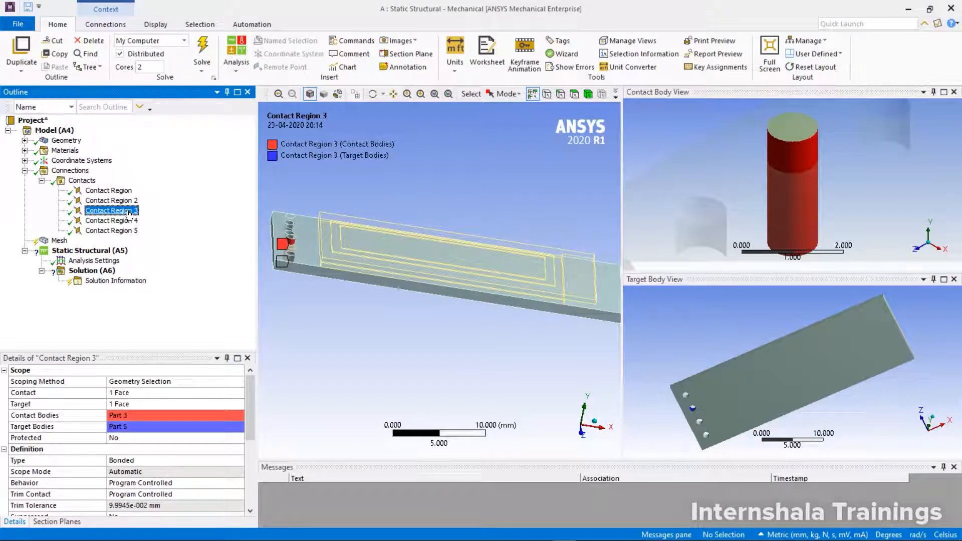
pyautogui.click(99, 195)
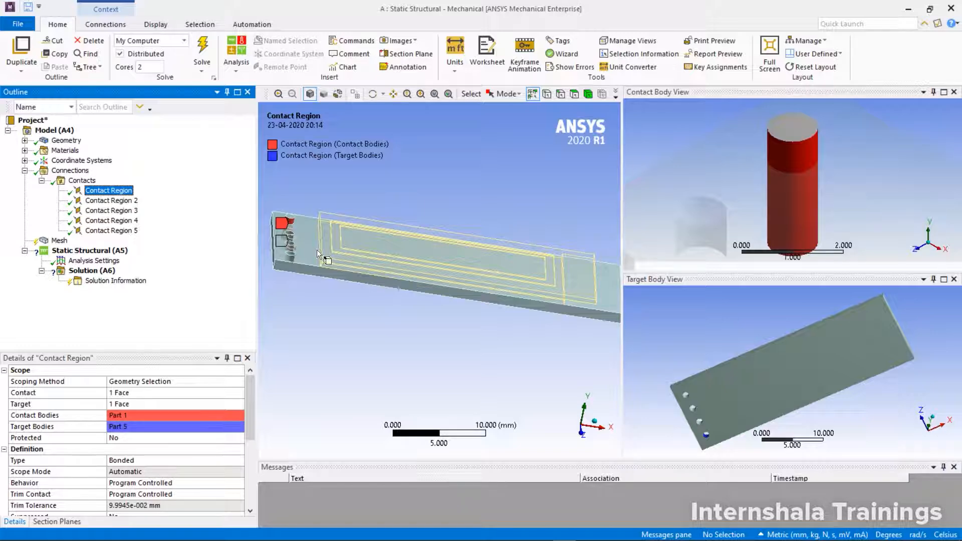
pyautogui.click(131, 201)
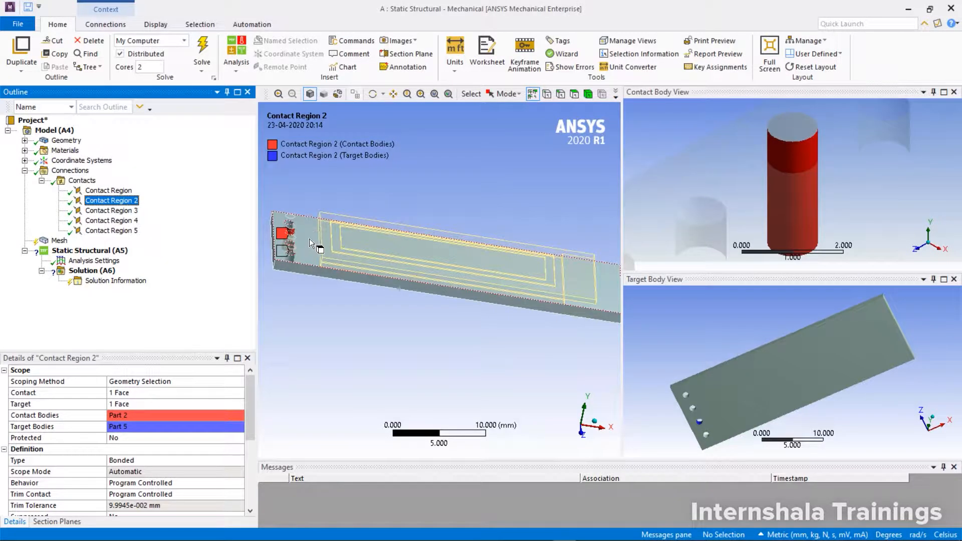
pyautogui.click(129, 212)
pyautogui.click(128, 221)
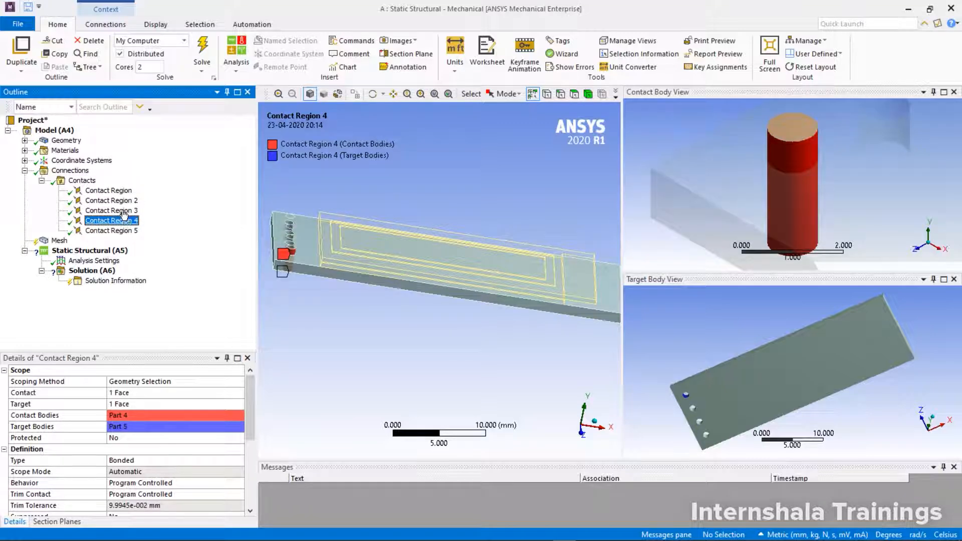
# - Rename the four pin contact regions together with the sequential base name Pin
pyautogui.keyDown('shift'); pyautogui.click(119, 194); pyautogui.keyUp('shift')
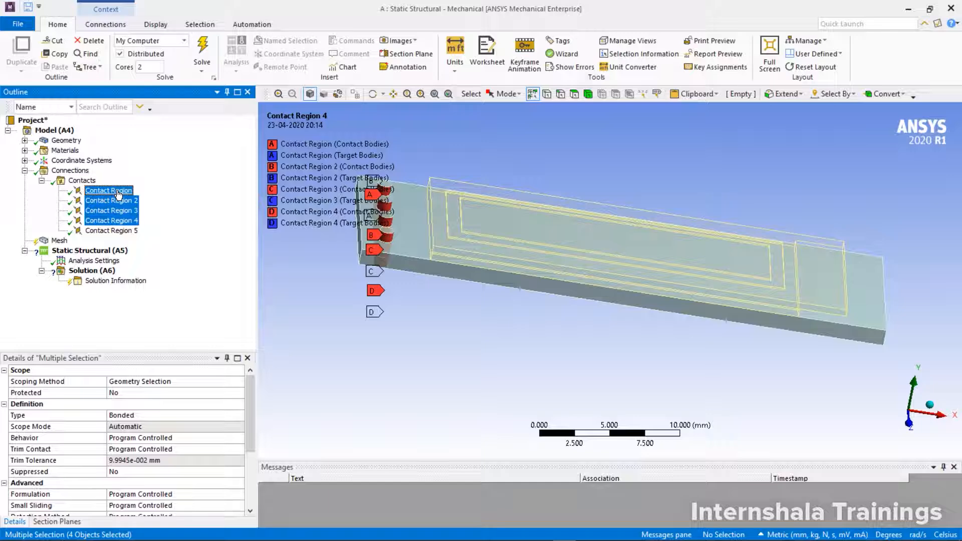
pyautogui.rightClick(119, 194)
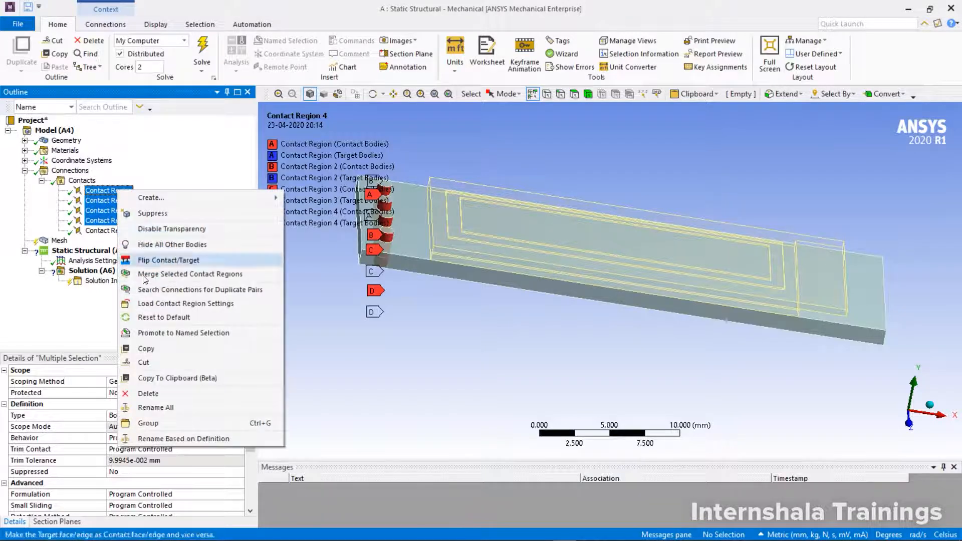
pyautogui.click(160, 408)
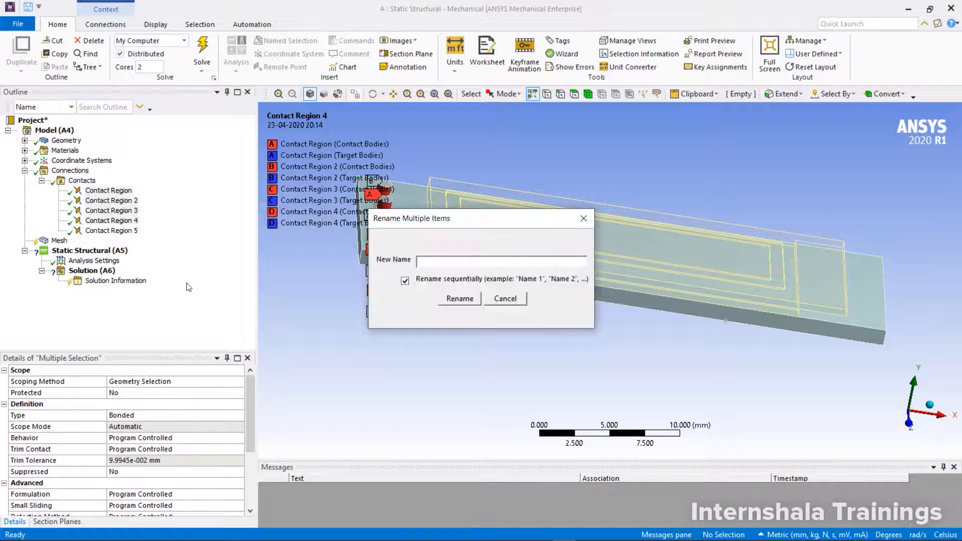
pyautogui.write('Pin')
pyautogui.click(464, 302)
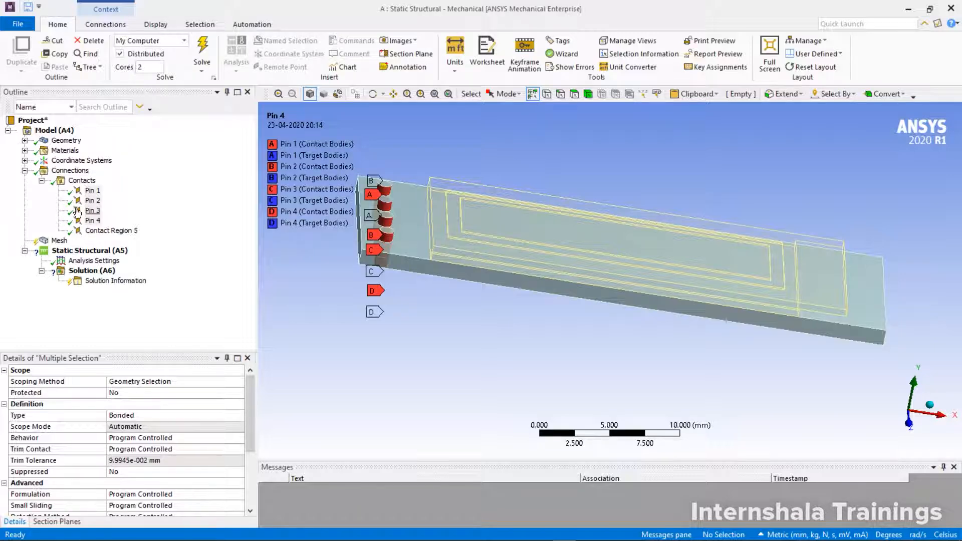
# - Examine the Pin 1 contact and its target hole face in the base plate up close
pyautogui.click(93, 191)
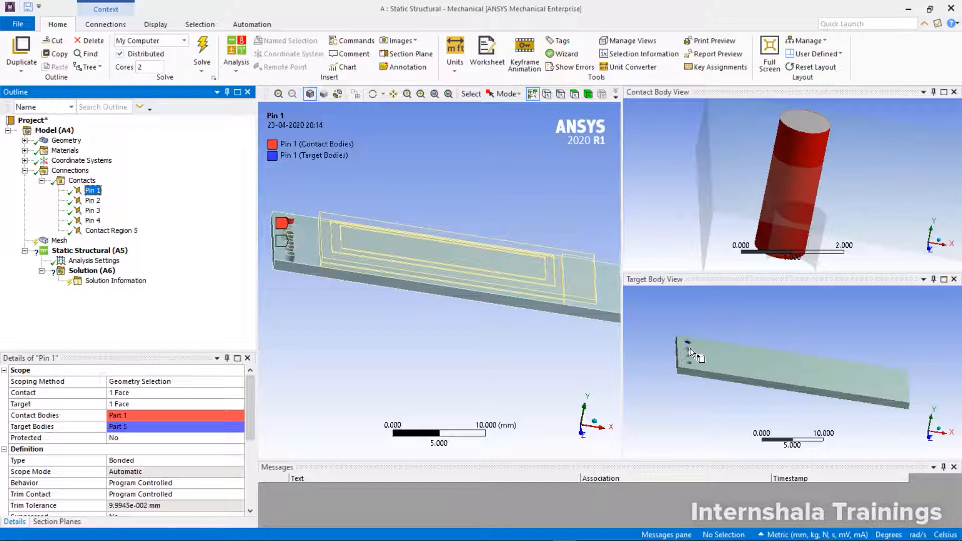
pyautogui.scroll(5, 684, 350)
pyautogui.keyDown('ctrl'); pyautogui.moveTo(688, 348); pyautogui.dragTo(841, 367, button='middle'); pyautogui.keyUp('ctrl')
pyautogui.scroll(-3, 710, 346)
pyautogui.scroll(1, 651, 360)
pyautogui.scroll(5, 727, 322)
pyautogui.keyDown('ctrl'); pyautogui.moveTo(724, 324); pyautogui.dragTo(842, 362, button='middle'); pyautogui.keyUp('ctrl')
pyautogui.scroll(-4, 761, 347)
pyautogui.scroll(3, 764, 340)
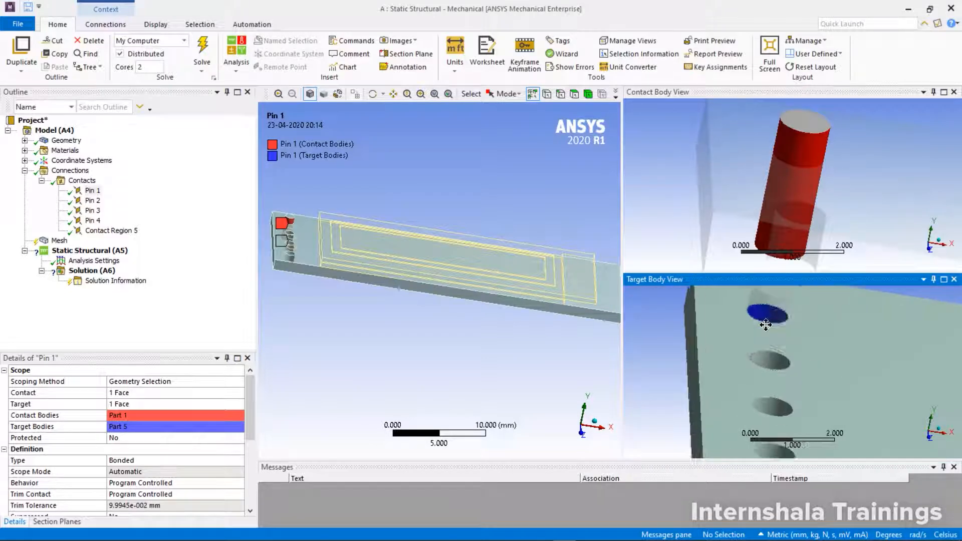
pyautogui.keyDown('ctrl'); pyautogui.moveTo(766, 340); pyautogui.dragTo(783, 393, button='middle'); pyautogui.keyUp('ctrl')
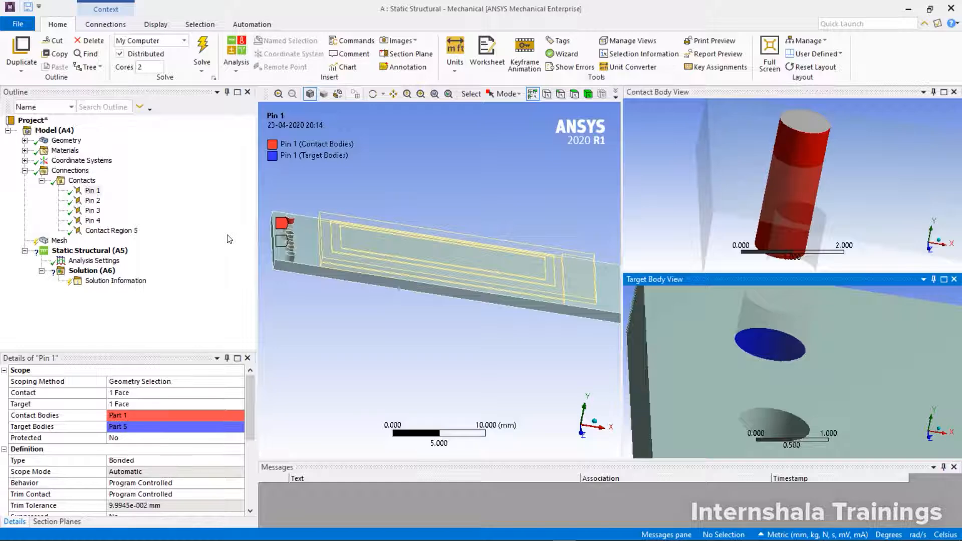
# - Compare the scope and definition details of the Pin 1, Pin 2 and Pin 3 contacts
pyautogui.click(92, 191)
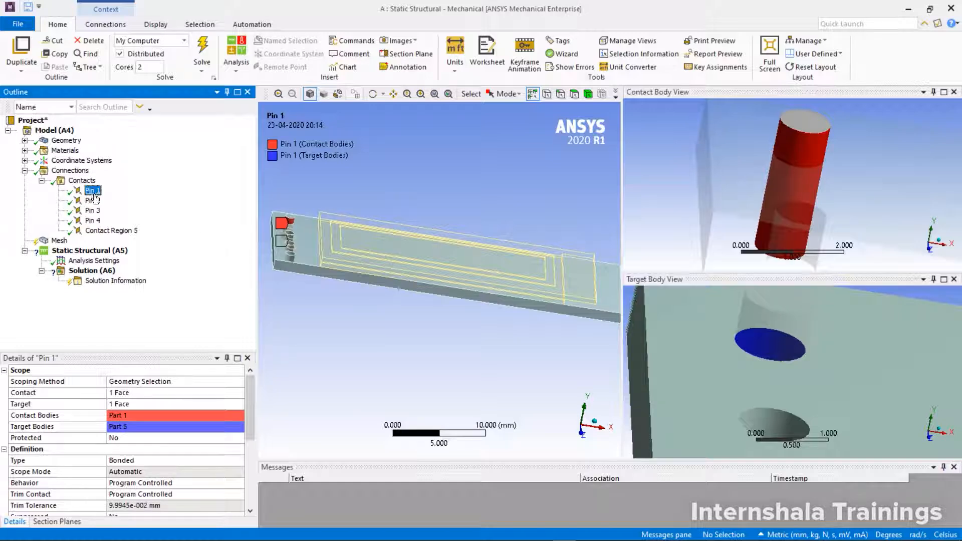
pyautogui.click(93, 200)
pyautogui.click(93, 210)
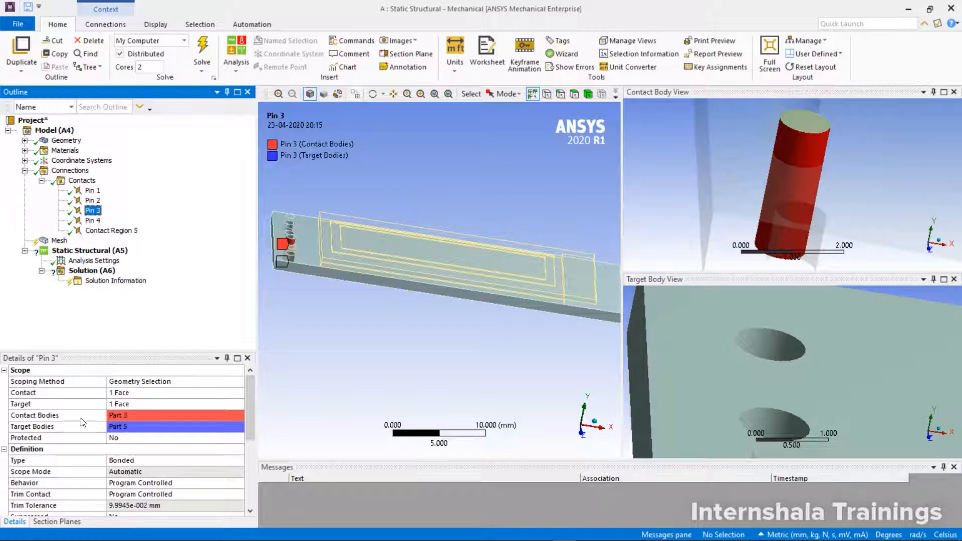
# - Set the type of Contact Region 5, between Part 5 and Part 6, to No Separation
pyautogui.click(102, 233)
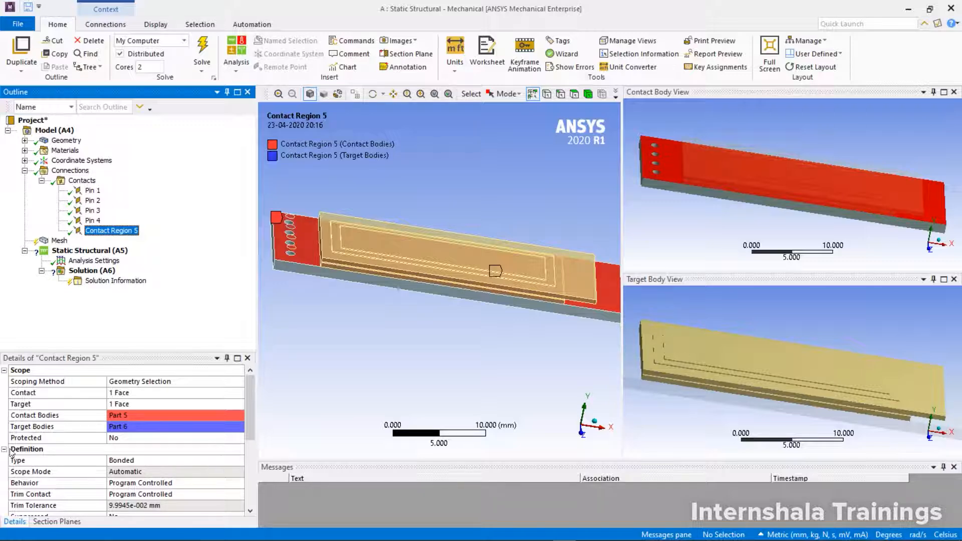
pyautogui.click(157, 461)
pyautogui.click(238, 461)
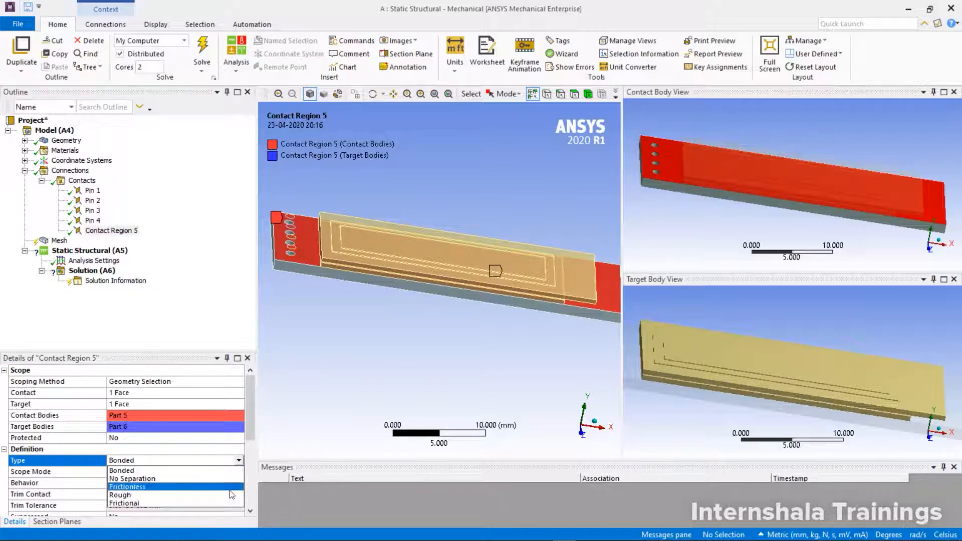
pyautogui.click(232, 480)
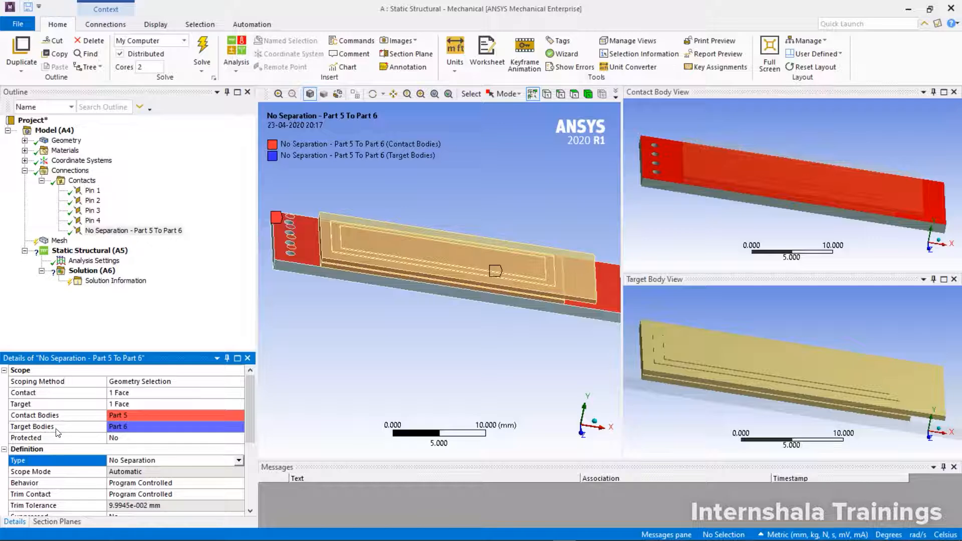
pyautogui.moveTo(245, 406)
pyautogui.mouseDown()
pyautogui.moveTo(246, 459)
pyautogui.moveTo(251, 404)
pyautogui.mouseUp()
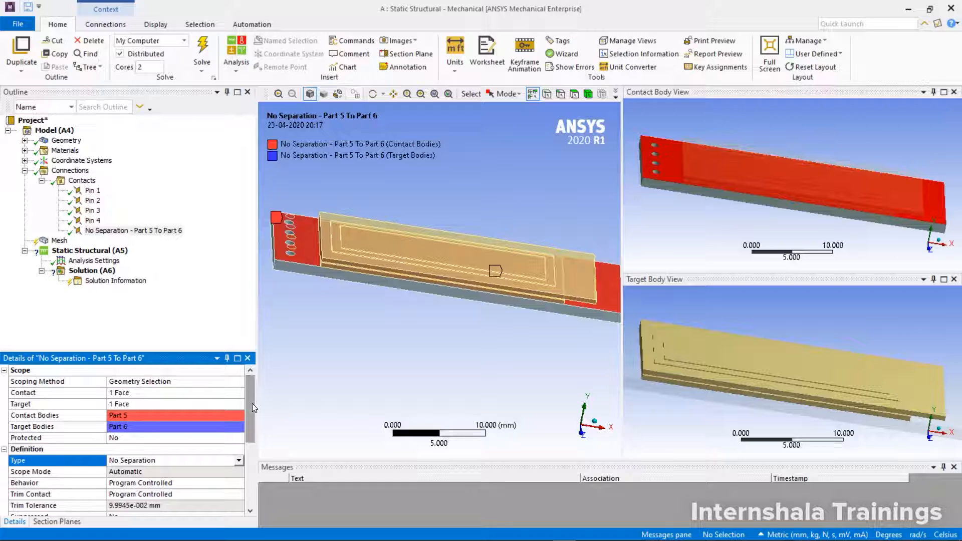